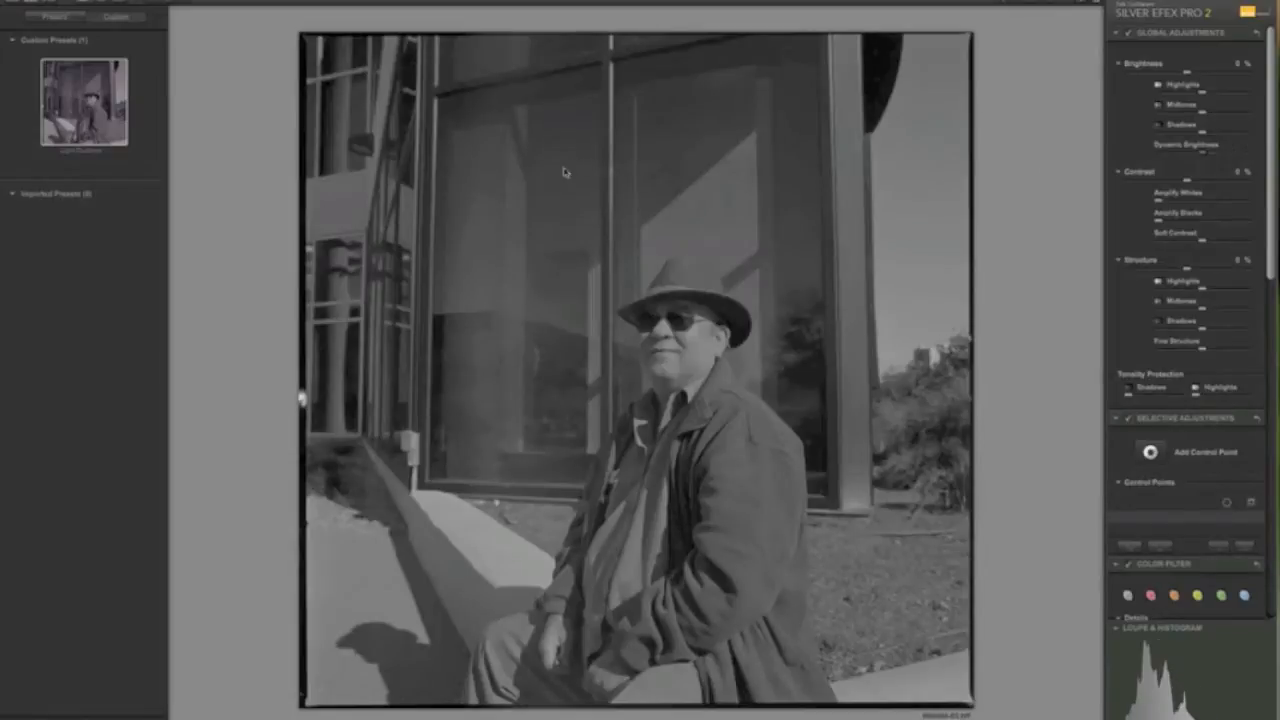
Apply the saved custom preset to the portrait and raise its Dynamic Brightness
{"action": "mouse_move", "coordinate": [84, 100]}
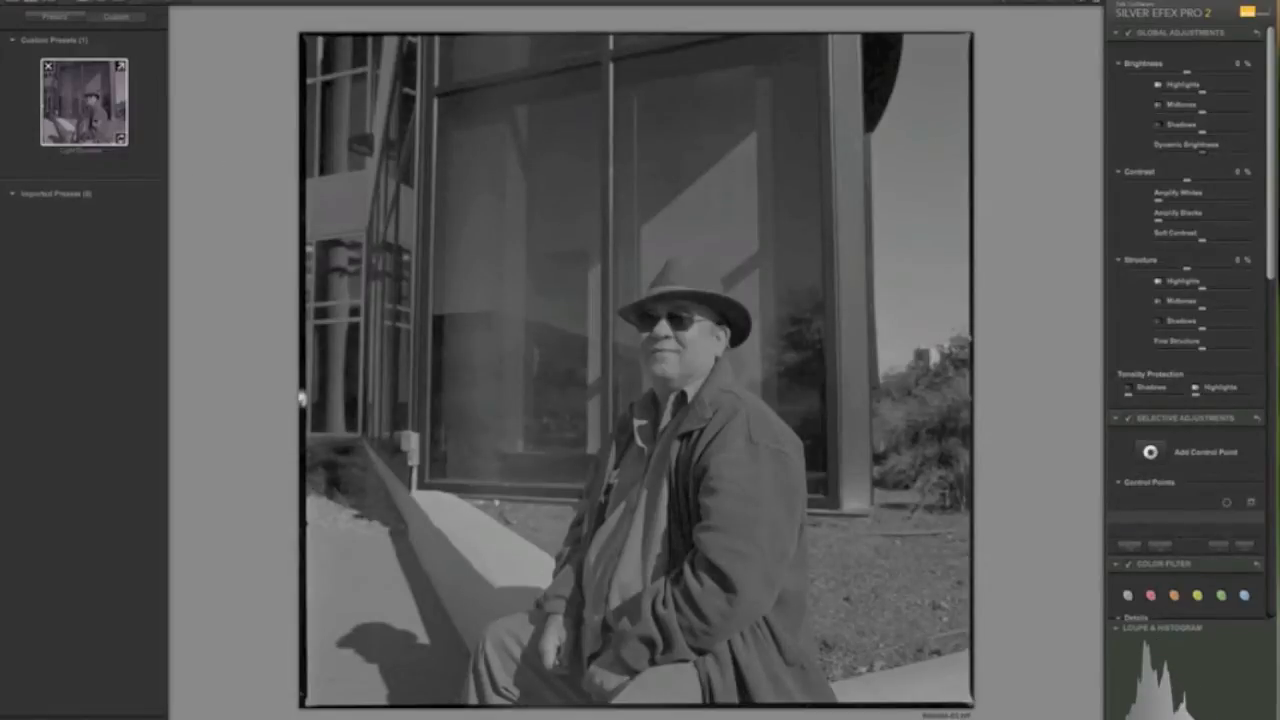
{"action": "left_click", "coordinate": [84, 158]}
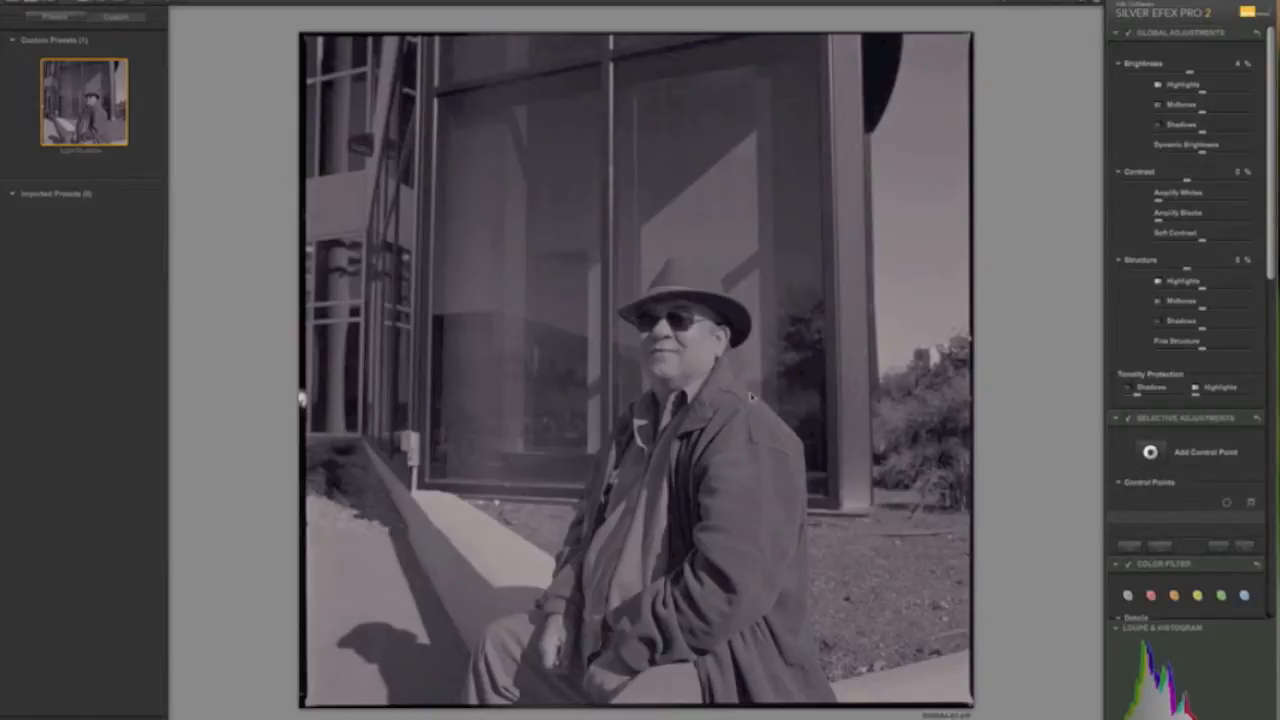
{"action": "mouse_move", "coordinate": [74, 90]}
{"action": "left_click_drag", "start_coordinate": [1204, 152], "coordinate": [1227, 155]}
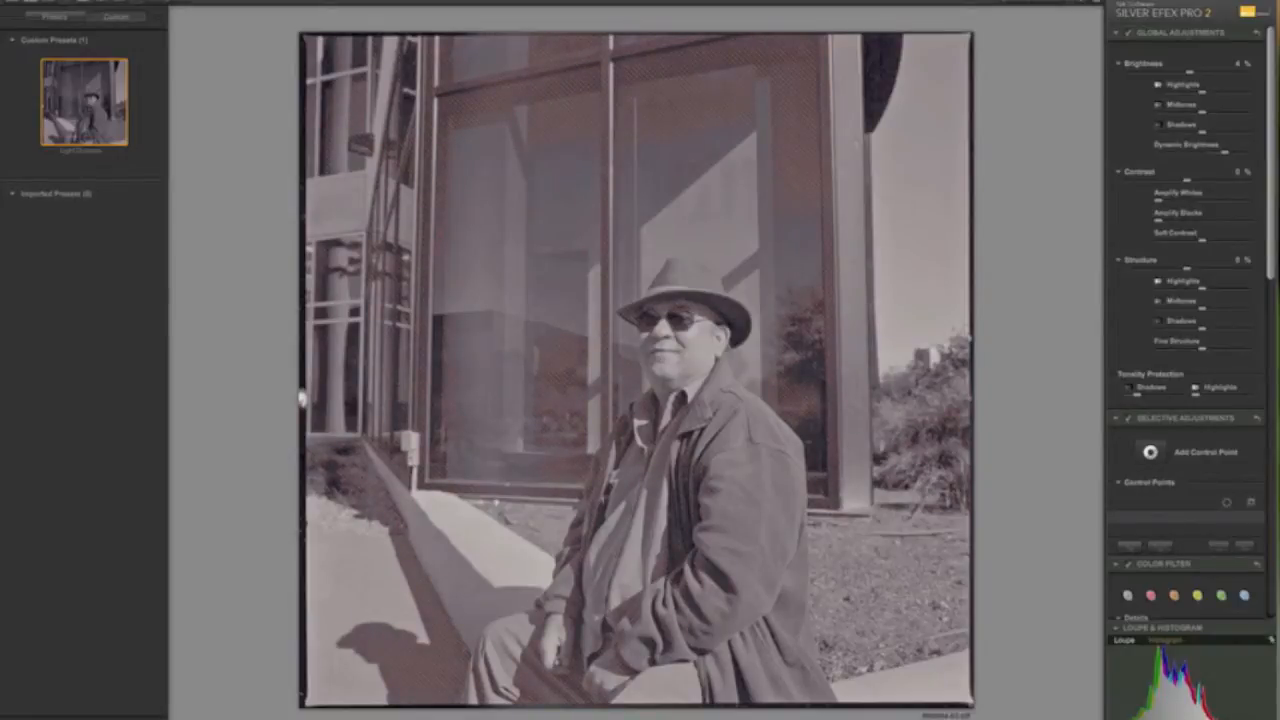
{"action": "mouse_move", "coordinate": [1172, 714]}
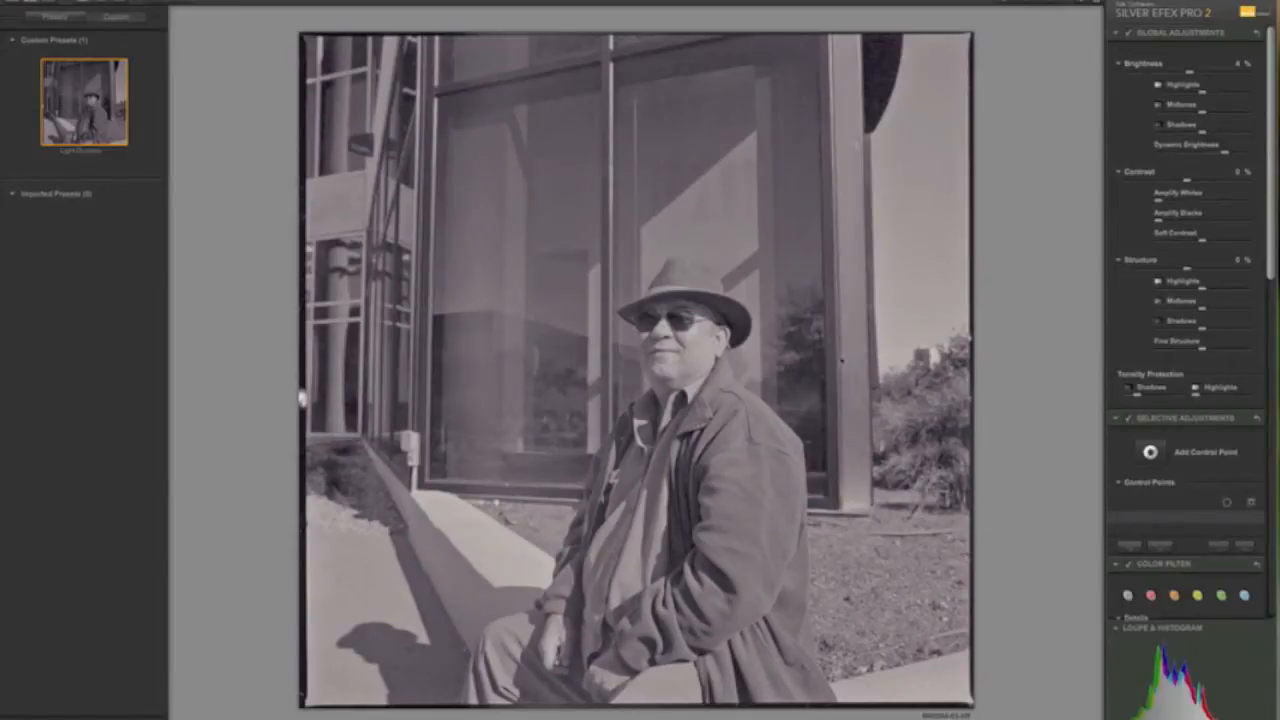
Set the global Contrast to 32% and lower the Shadows brightness moderately to deepen the dark areas
{"action": "left_click_drag", "start_coordinate": [1186, 185], "coordinate": [1207, 185]}
{"action": "mouse_move", "coordinate": [1127, 675]}
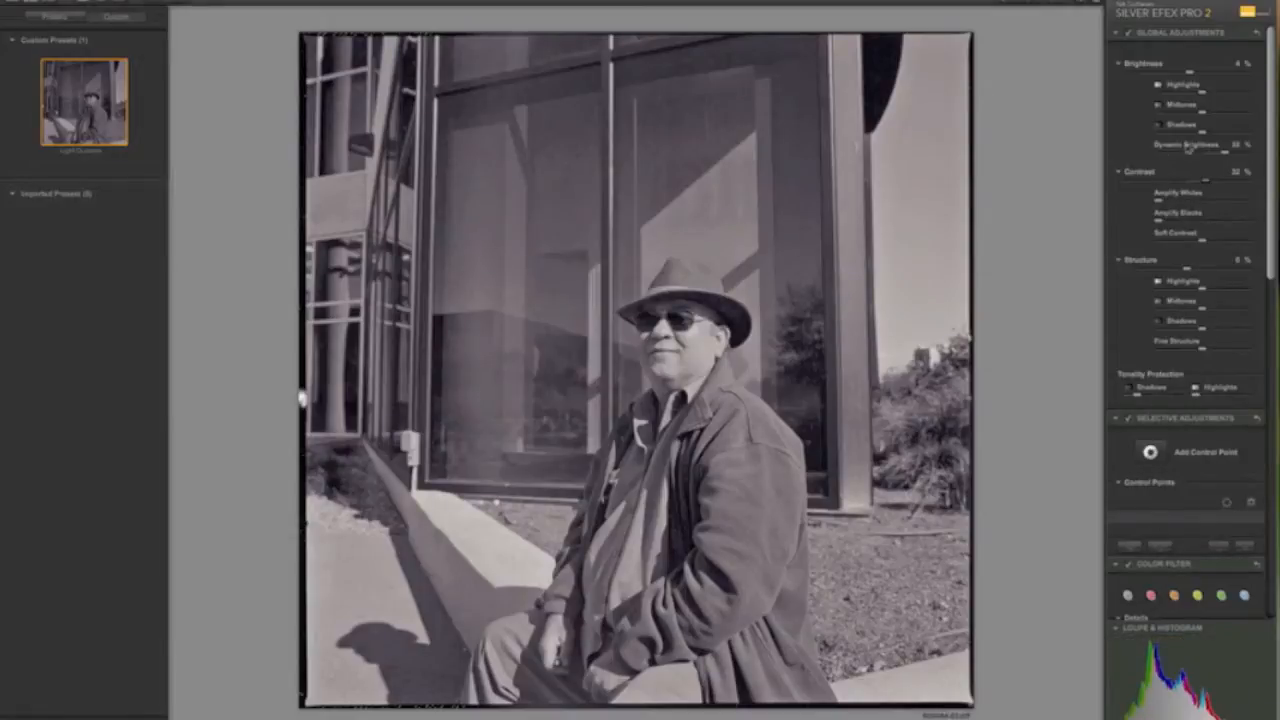
{"action": "mouse_move", "coordinate": [1203, 134]}
{"action": "left_mouse_down"}
{"action": "mouse_move", "coordinate": [1217, 136]}
{"action": "mouse_move", "coordinate": [1203, 136]}
{"action": "left_mouse_up"}
{"action": "left_click_drag", "start_coordinate": [1203, 134], "coordinate": [1189, 138]}
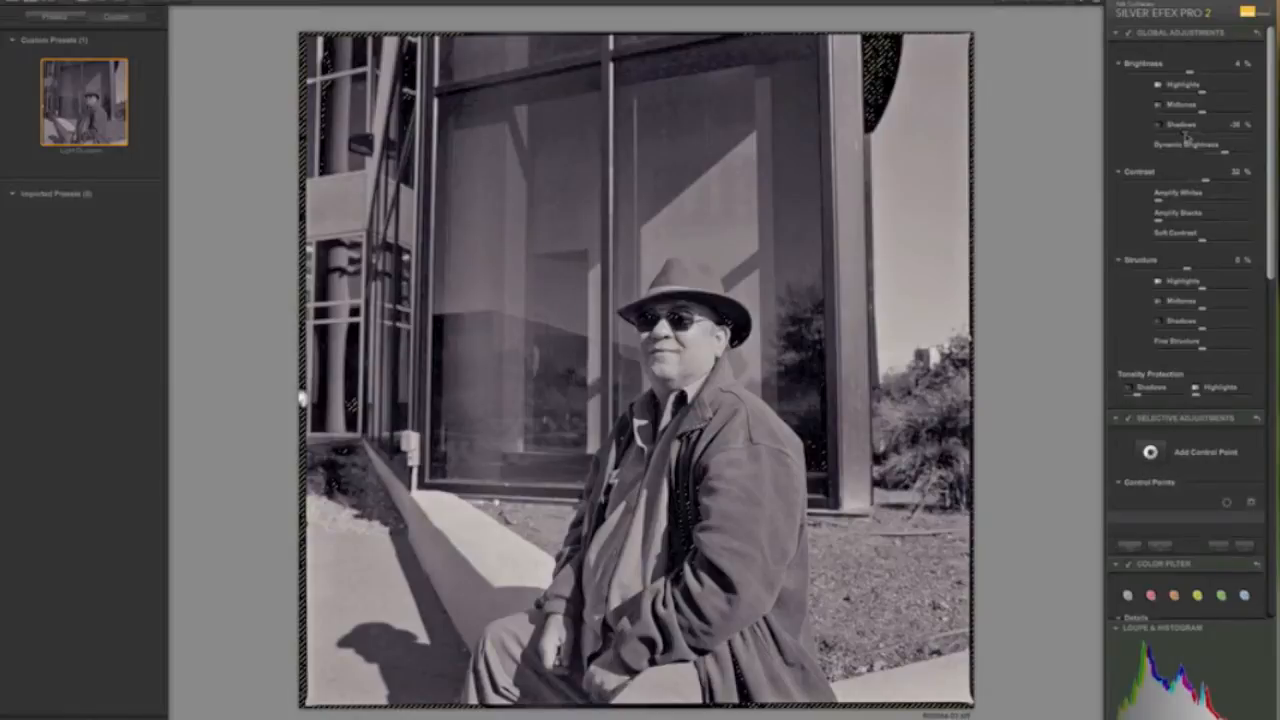
{"action": "left_click_drag", "start_coordinate": [1187, 137], "coordinate": [1190, 136]}
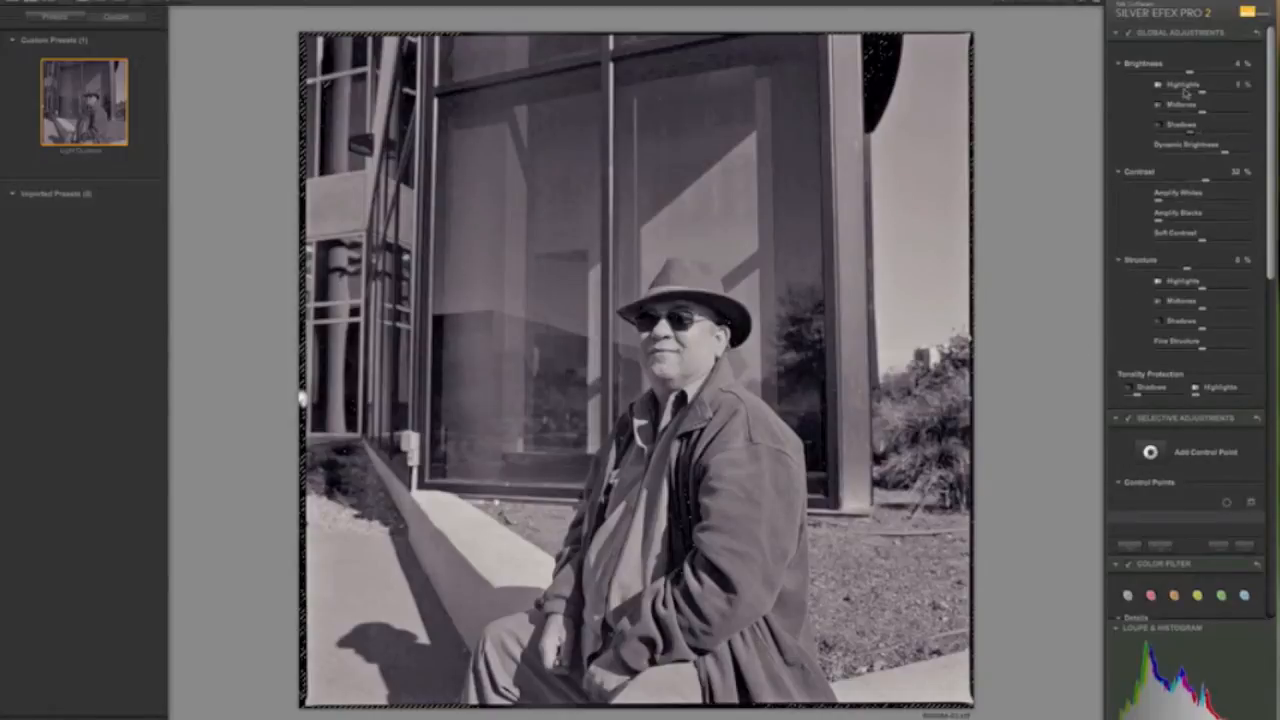
Raise the Highlights brightness to about 33% and turn off the histogram's darkest-zone overlay on the image
{"action": "left_click_drag", "start_coordinate": [1208, 95], "coordinate": [1250, 95]}
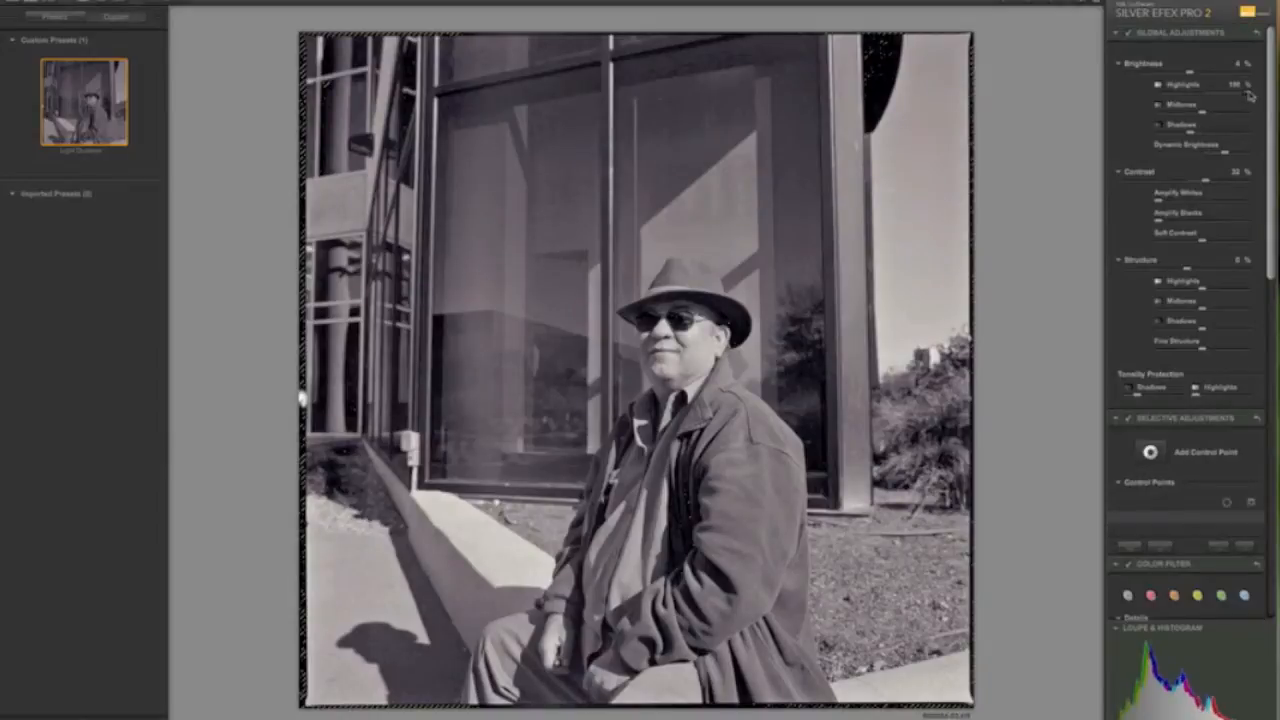
{"action": "left_click_drag", "start_coordinate": [1257, 93], "coordinate": [1219, 95]}
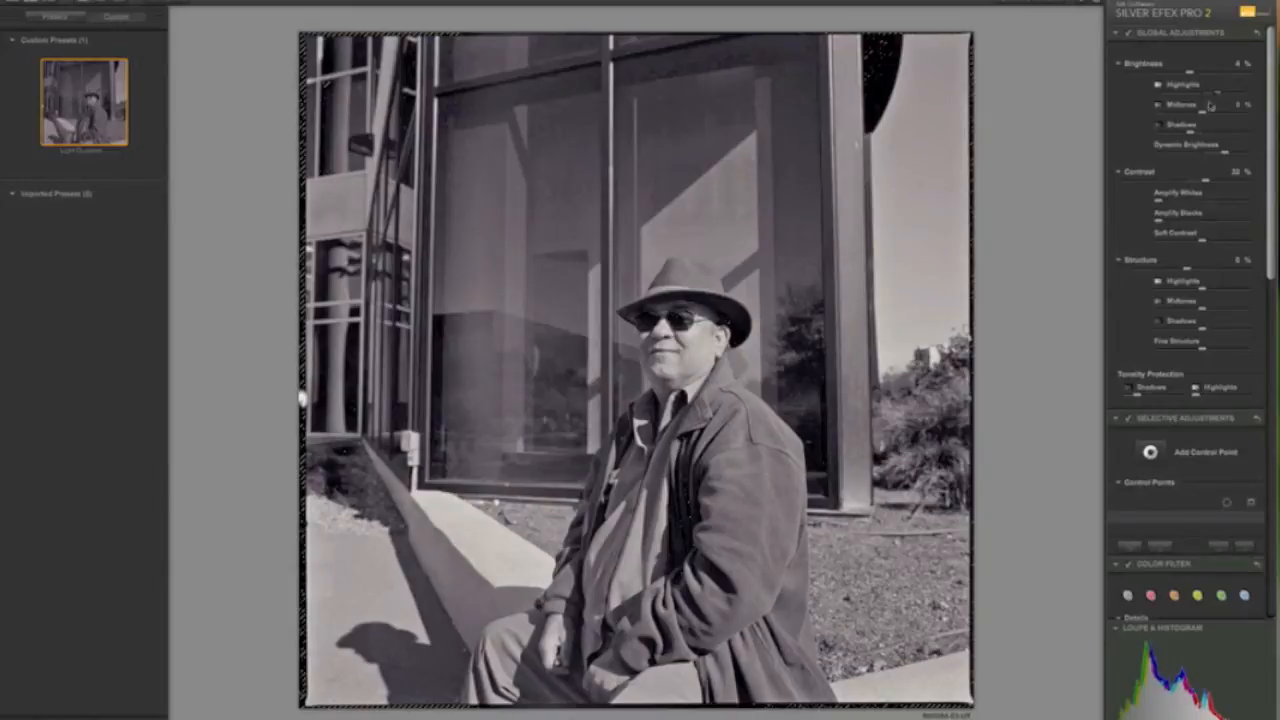
{"action": "left_click", "coordinate": [1144, 630]}
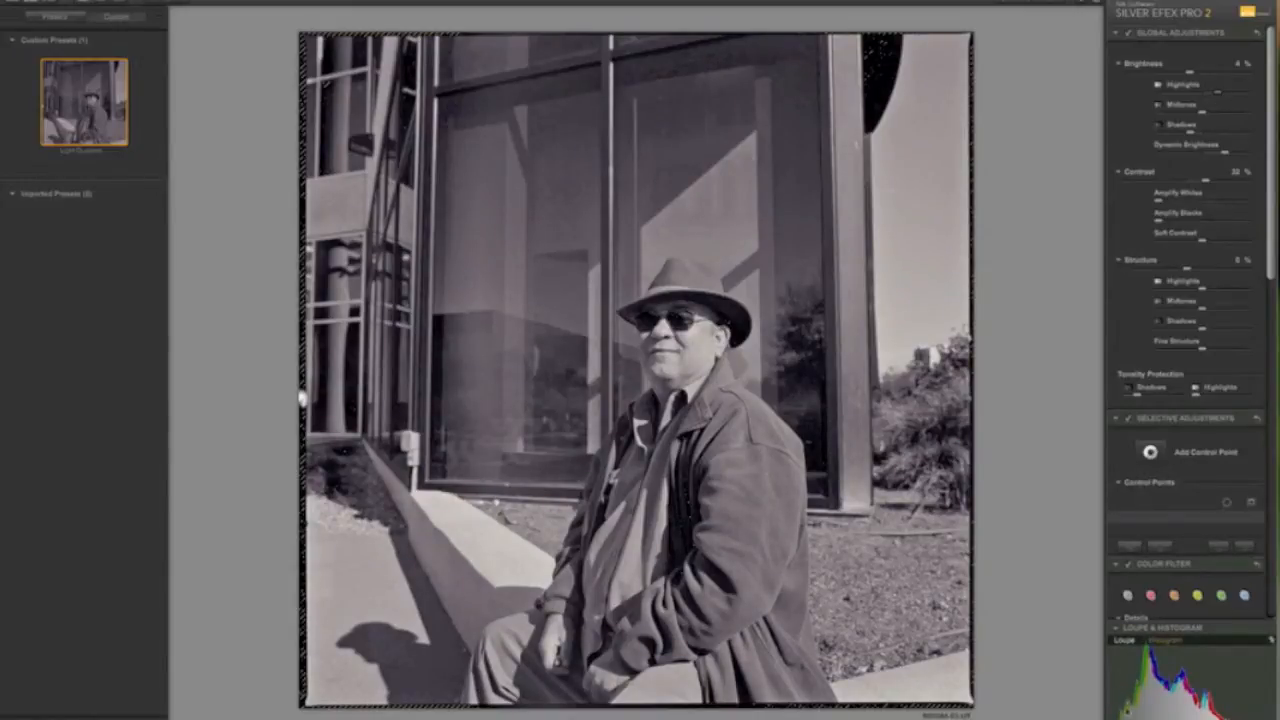
{"action": "left_click", "coordinate": [1109, 712]}
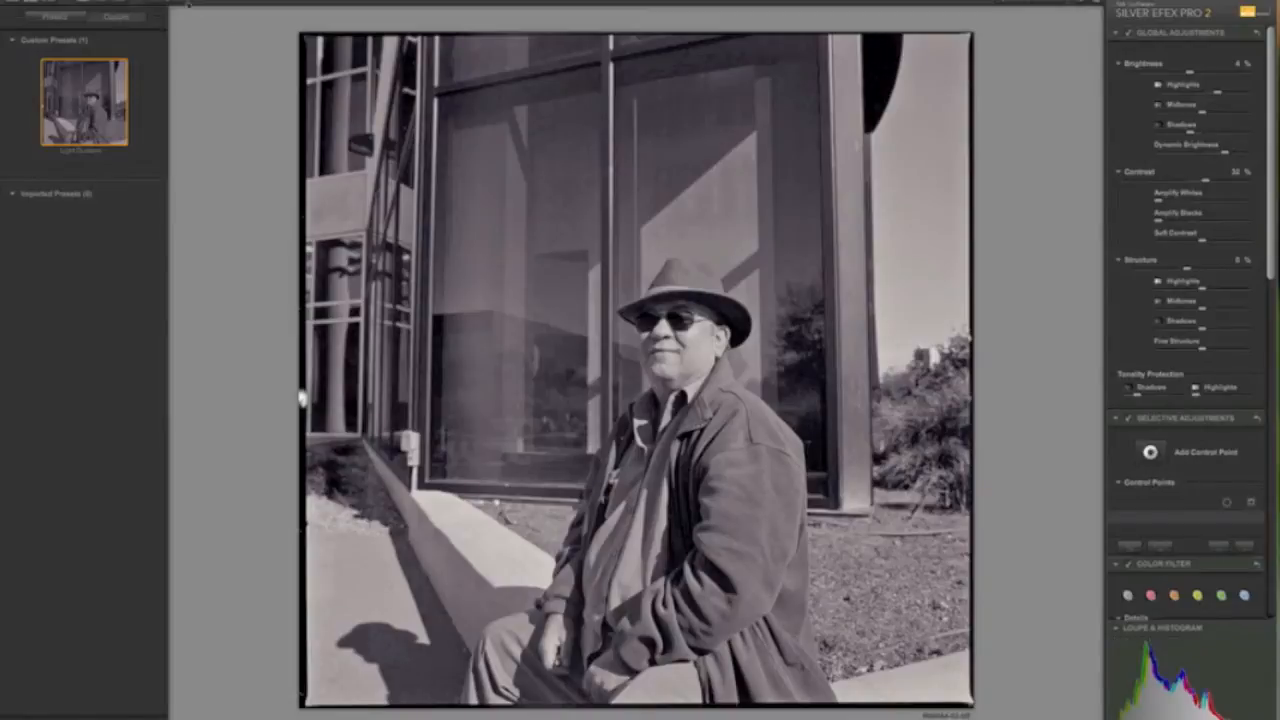
Compare the adjusted portrait with the original image several times
{"action": "left_click", "coordinate": [215, 8]}
{"action": "left_click", "coordinate": [215, 8]}
{"action": "left_click", "coordinate": [215, 8]}
{"action": "left_click", "coordinate": [215, 8]}
{"action": "left_click", "coordinate": [215, 8]}
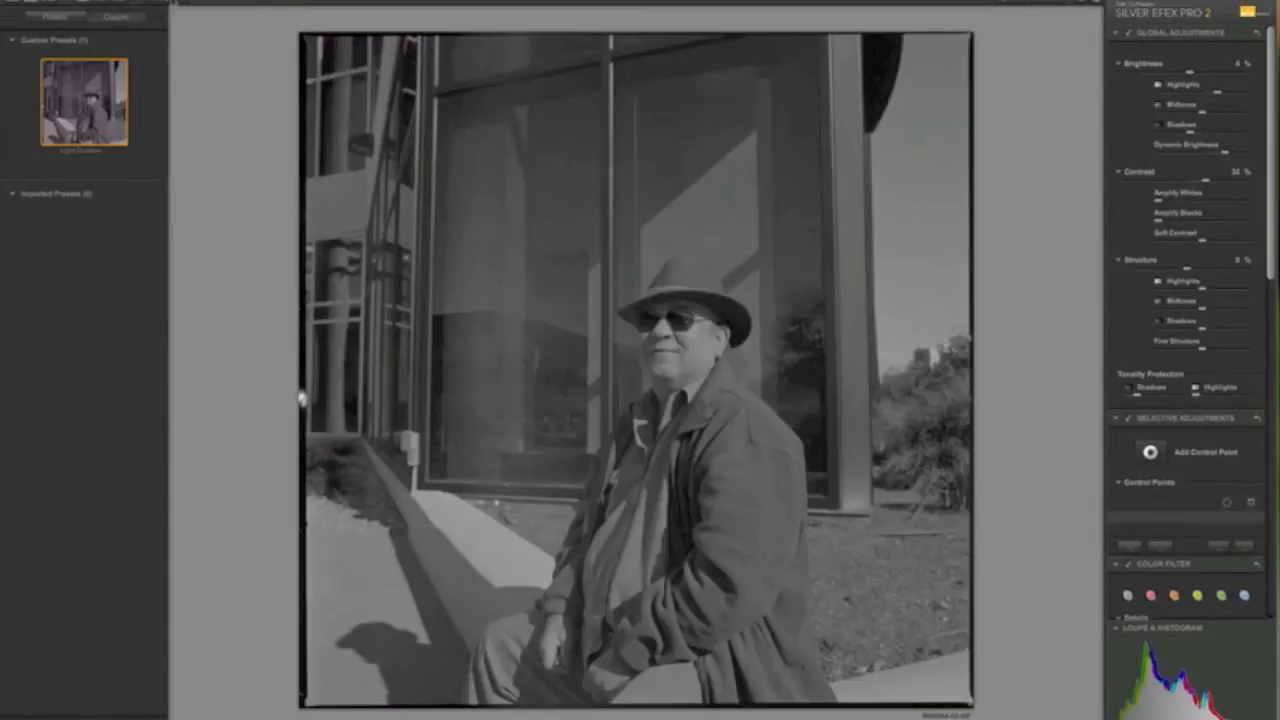
{"action": "left_click", "coordinate": [215, 8]}
{"action": "left_click", "coordinate": [178, 5]}
{"action": "left_click", "coordinate": [178, 5]}
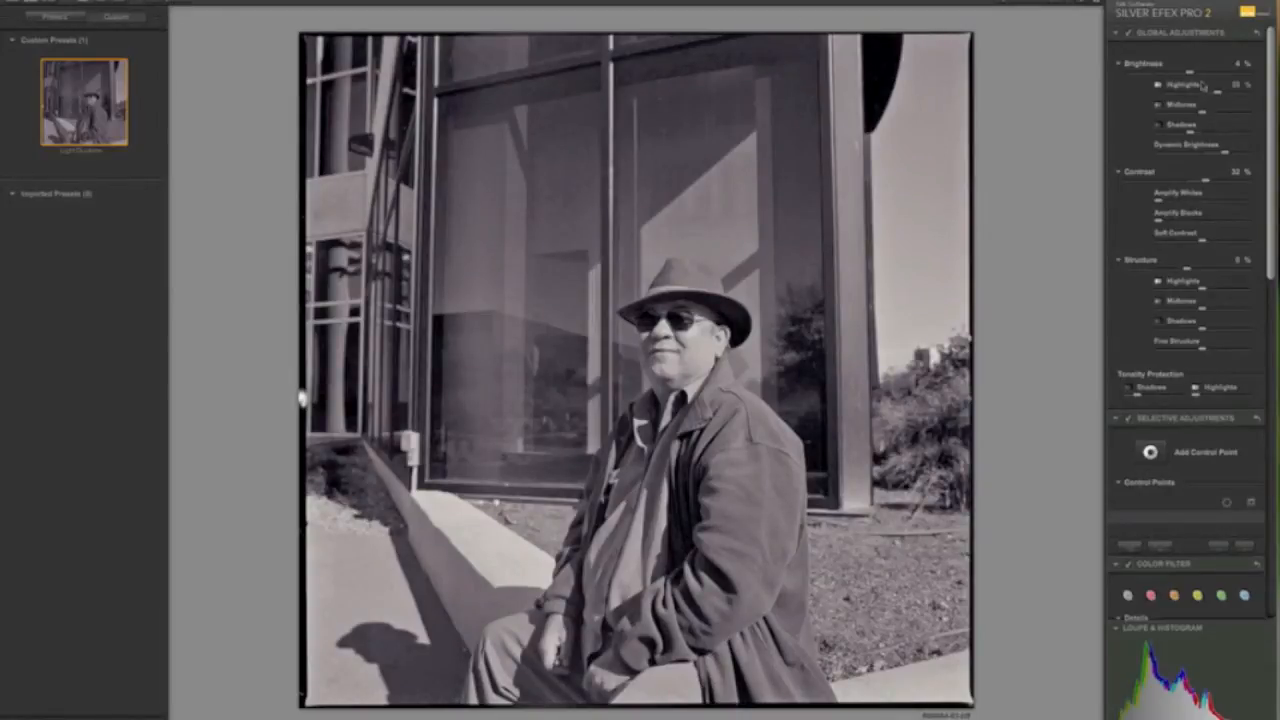
Set the global Brightness to 10%
{"action": "left_click_drag", "start_coordinate": [1190, 75], "coordinate": [1193, 76]}
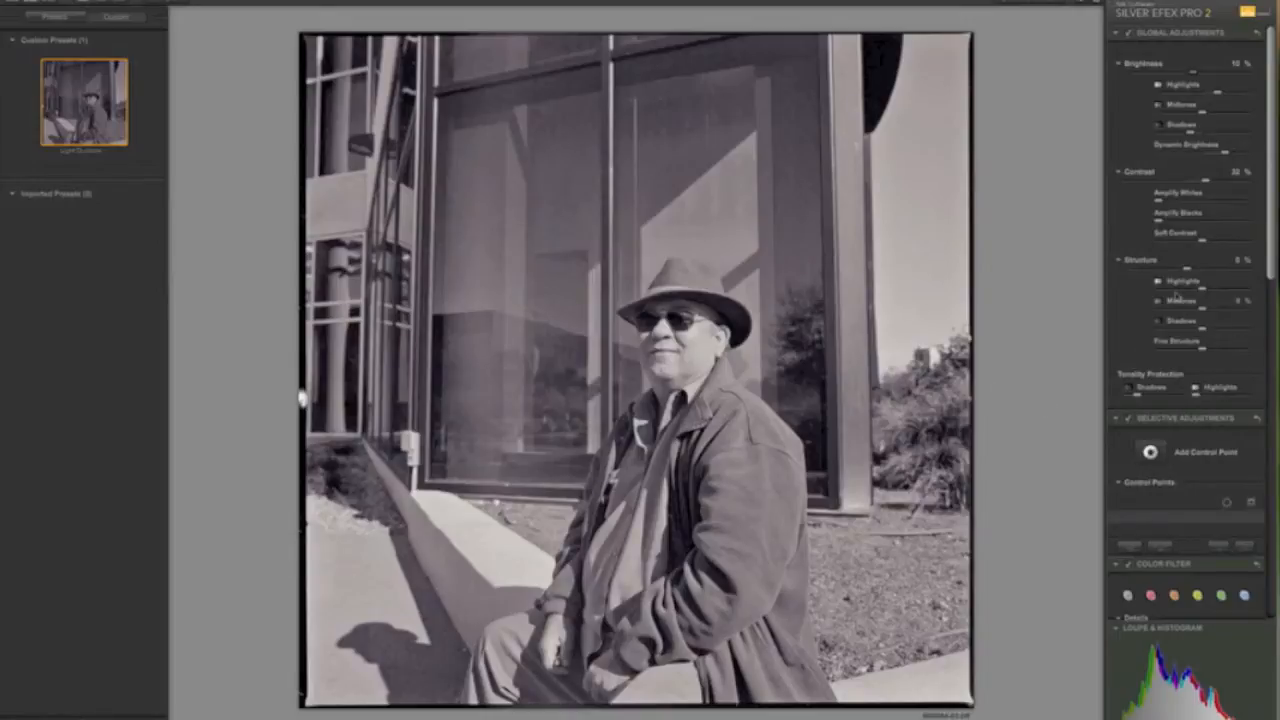
{"action": "scroll", "coordinate": [1177, 296], "scroll_direction": "down", "scroll_amount": 2}
{"action": "scroll", "coordinate": [1177, 296], "scroll_direction": "up", "scroll_amount": 2}
Try raising the overall Structure and the midtone Structure, comparing the effect with the original, and reset both
{"action": "left_click_drag", "start_coordinate": [1188, 272], "coordinate": [1228, 272]}
{"action": "mouse_move", "coordinate": [1228, 272]}
{"action": "left_mouse_down"}
{"action": "mouse_move", "coordinate": [1240, 270]}
{"action": "mouse_move", "coordinate": [1213, 274]}
{"action": "mouse_move", "coordinate": [1246, 272]}
{"action": "mouse_move", "coordinate": [1218, 275]}
{"action": "left_mouse_up"}
{"action": "double_click", "coordinate": [1218, 274]}
{"action": "left_click_drag", "start_coordinate": [1203, 311], "coordinate": [1210, 310]}
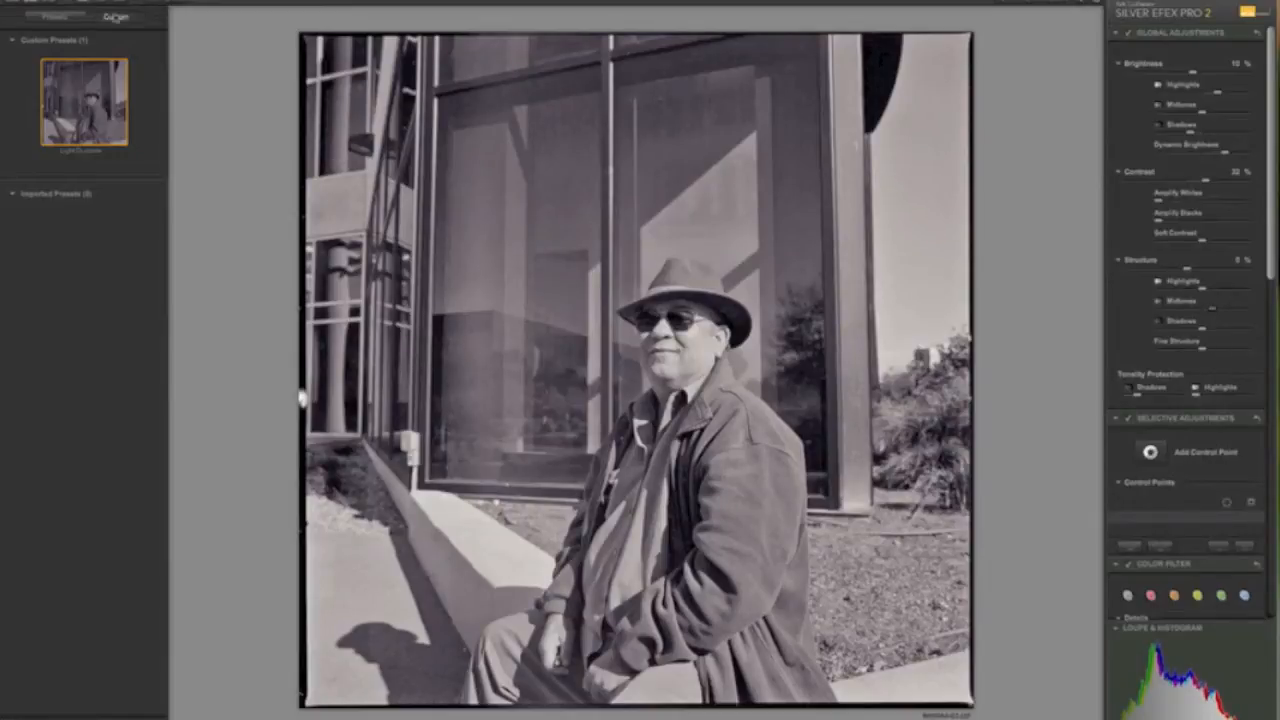
{"action": "left_click", "coordinate": [160, 2]}
{"action": "left_click", "coordinate": [160, 2]}
Add a control point on the man's jacket, show its selection mask and shrink its area of influence
{"action": "left_click", "coordinate": [1170, 454]}
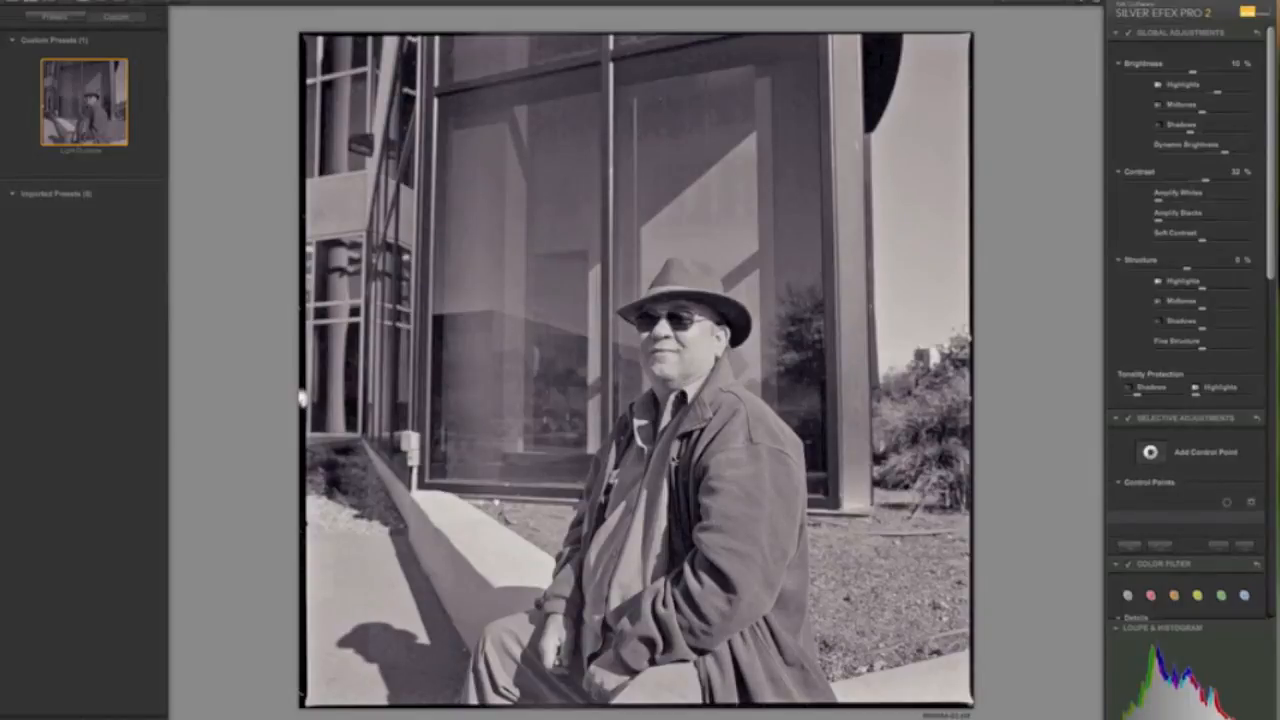
{"action": "left_click", "coordinate": [667, 456]}
{"action": "left_click_drag", "start_coordinate": [698, 458], "coordinate": [686, 460]}
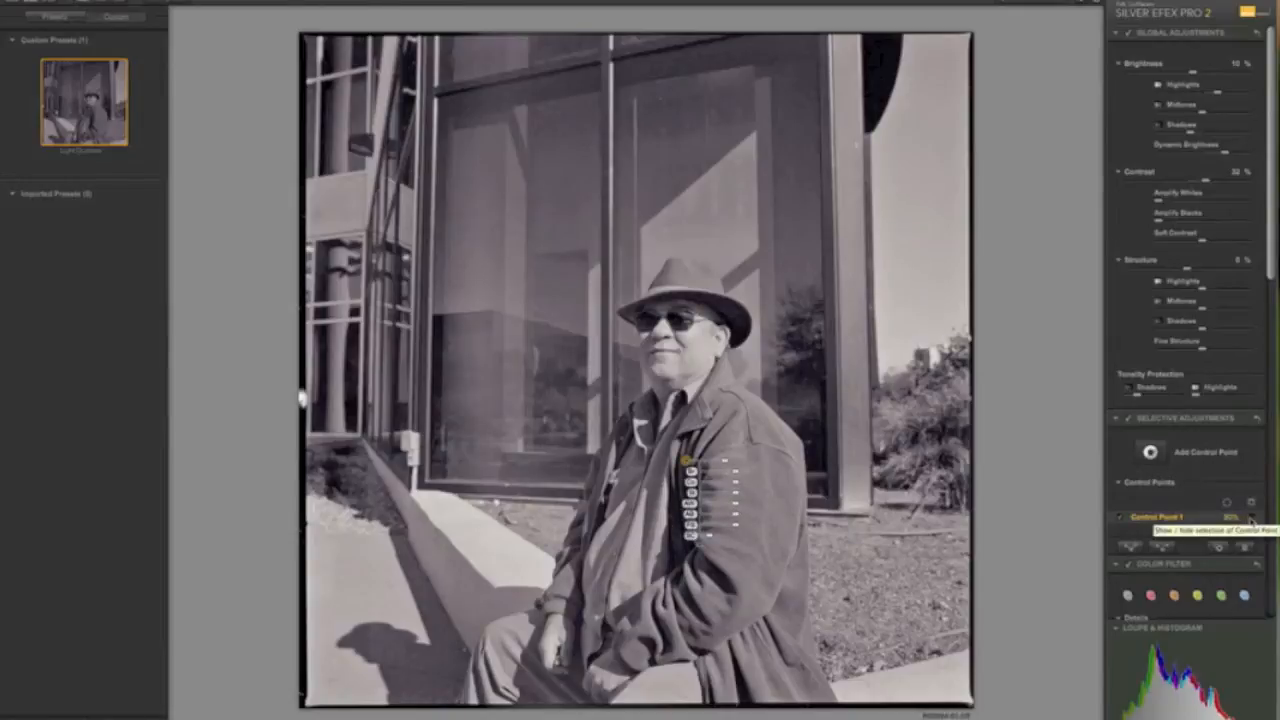
{"action": "left_click", "coordinate": [1250, 519]}
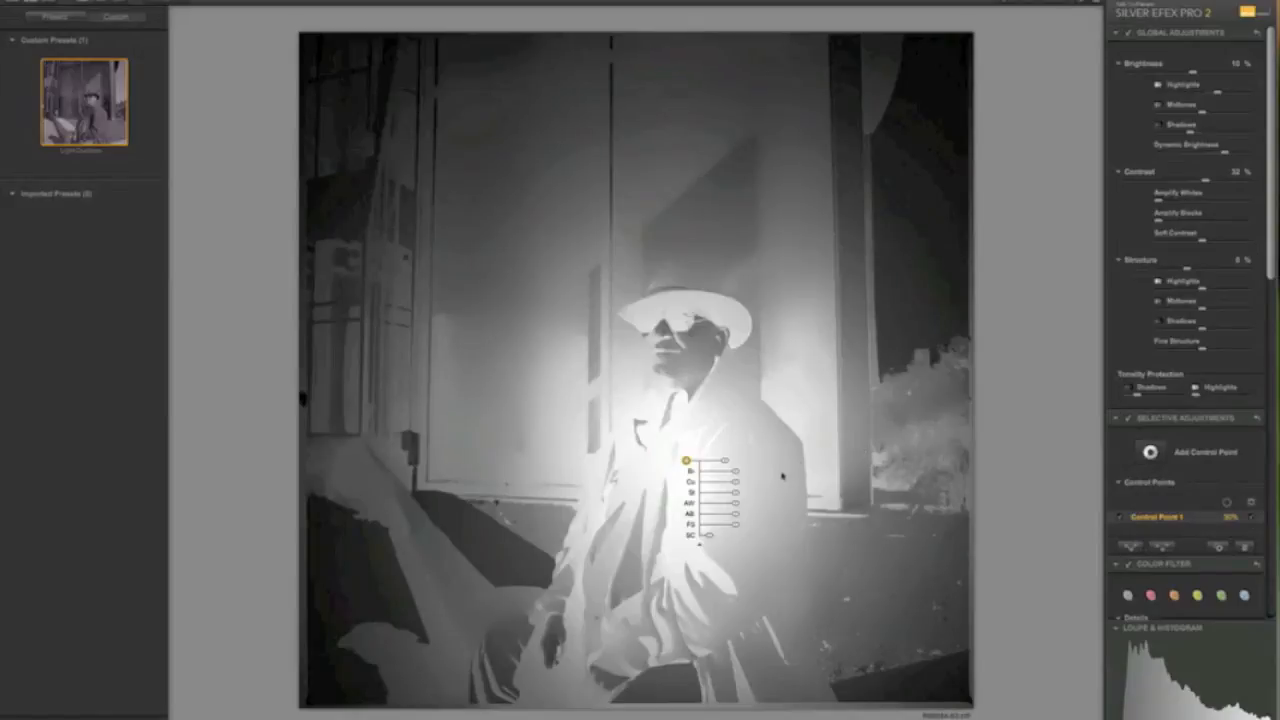
{"action": "left_click_drag", "start_coordinate": [726, 462], "coordinate": [697, 474]}
{"action": "mouse_move", "coordinate": [688, 470]}
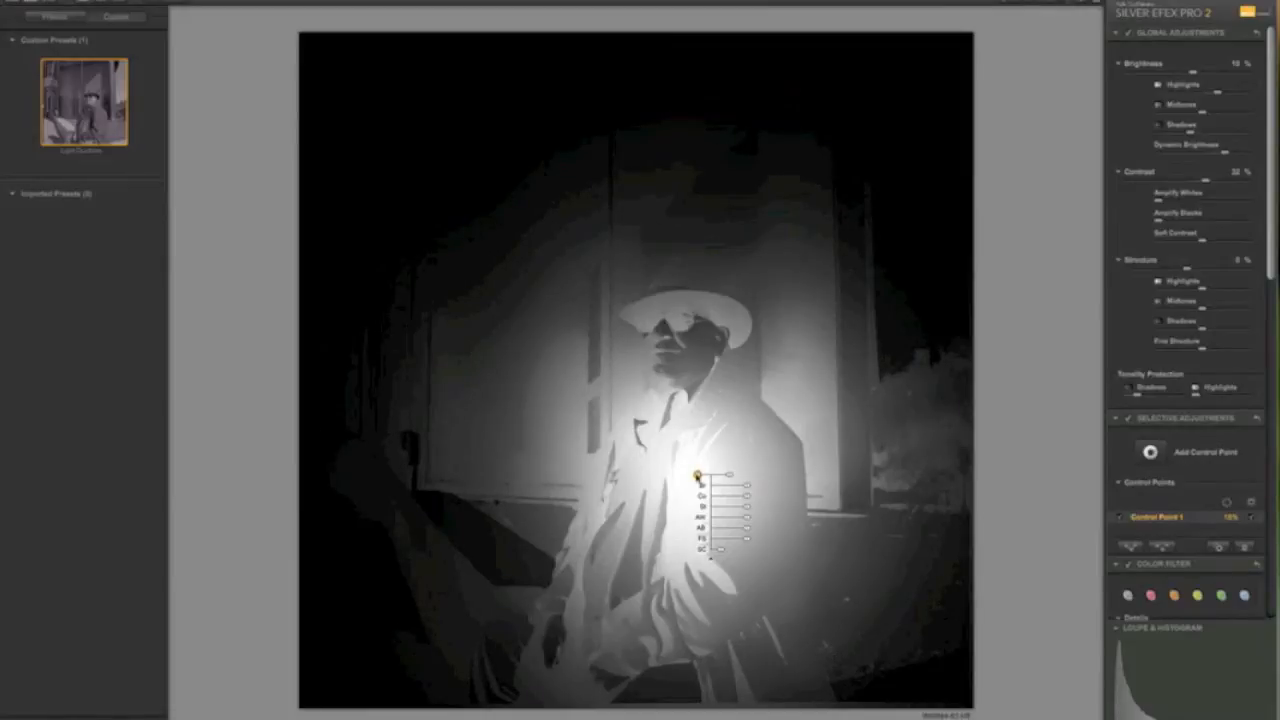
Move the control point onto the man's face, reduce its size to 10% and increase its Structure
{"action": "left_click_drag", "start_coordinate": [698, 477], "coordinate": [692, 370]}
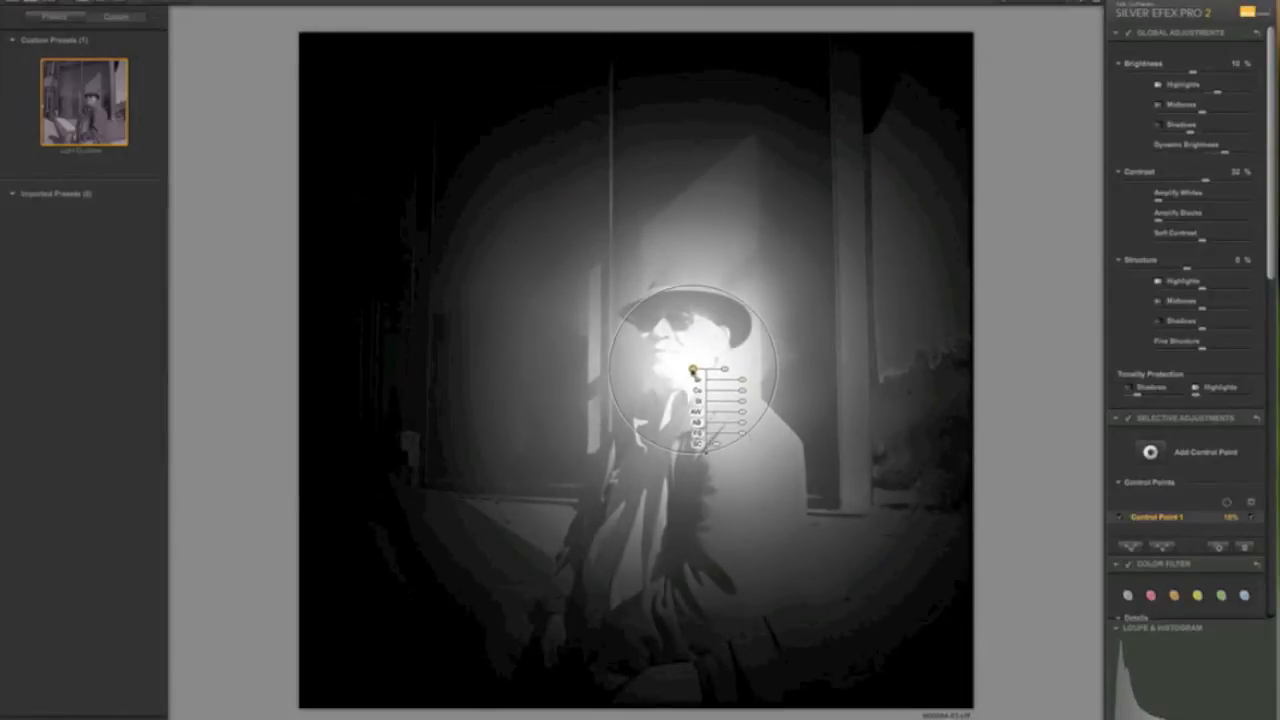
{"action": "left_click_drag", "start_coordinate": [721, 372], "coordinate": [721, 371]}
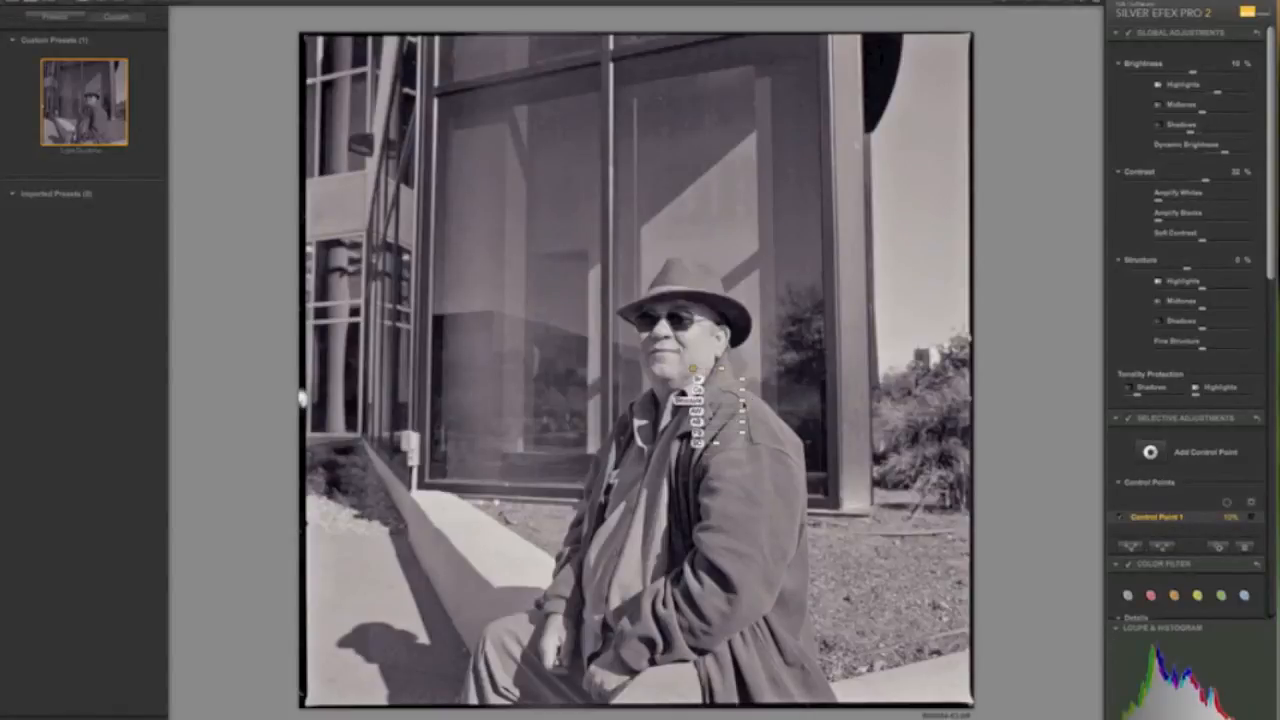
{"action": "left_click_drag", "start_coordinate": [742, 401], "coordinate": [779, 400]}
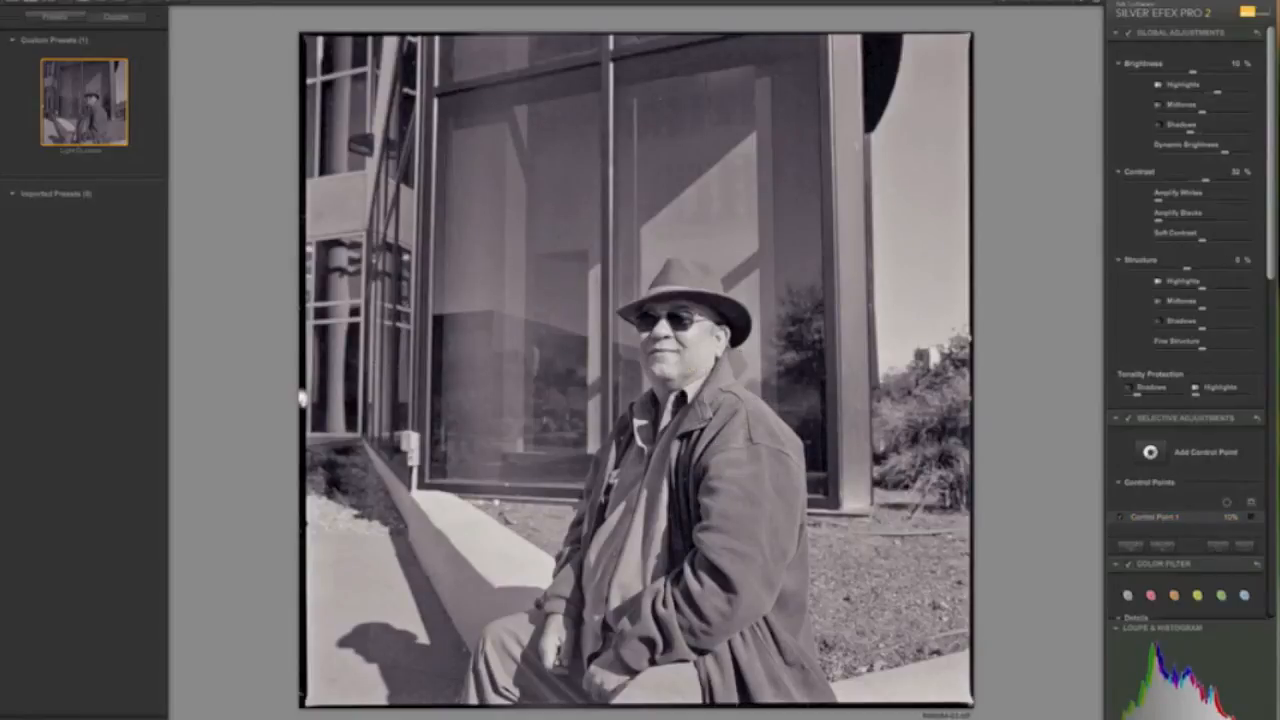
{"action": "left_click", "coordinate": [168, 3]}
{"action": "left_click", "coordinate": [168, 3]}
Duplicate the face control point onto the jacket and reduce the copy's size to 8%, using both points' masks as a guide
{"action": "left_click_drag", "start_coordinate": [691, 370], "coordinate": [686, 473]}
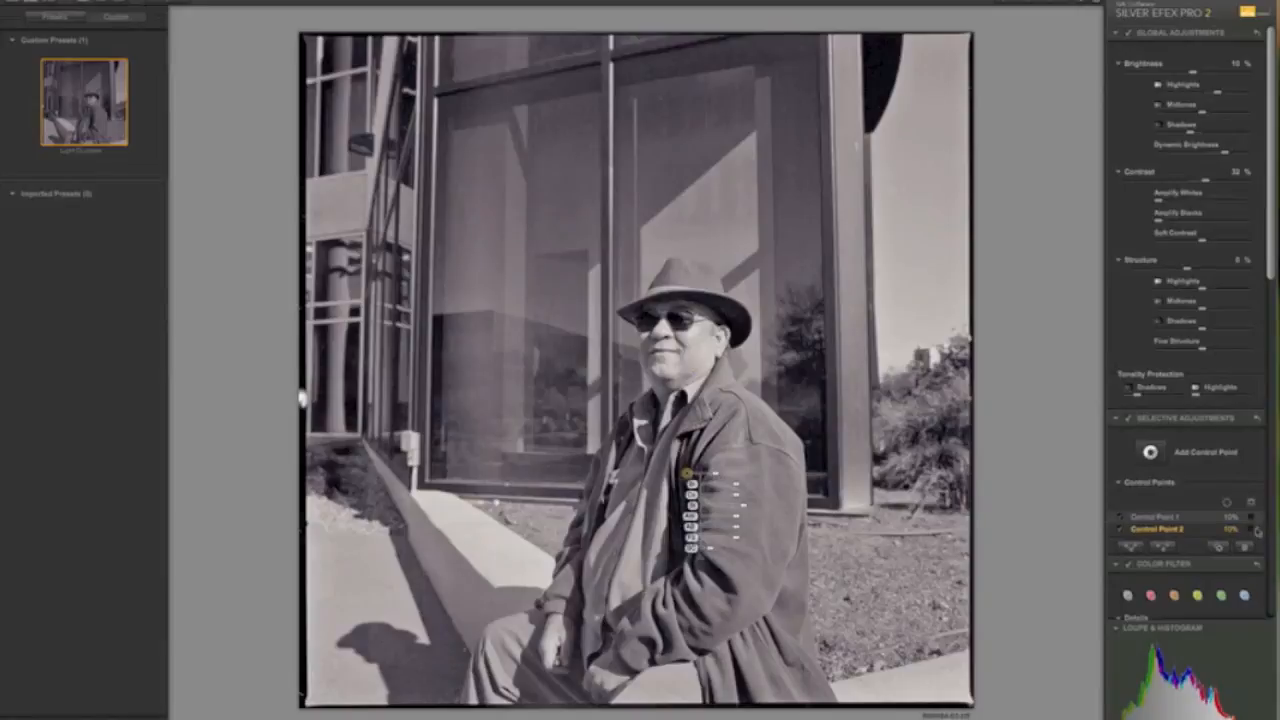
{"action": "left_click", "coordinate": [1250, 528]}
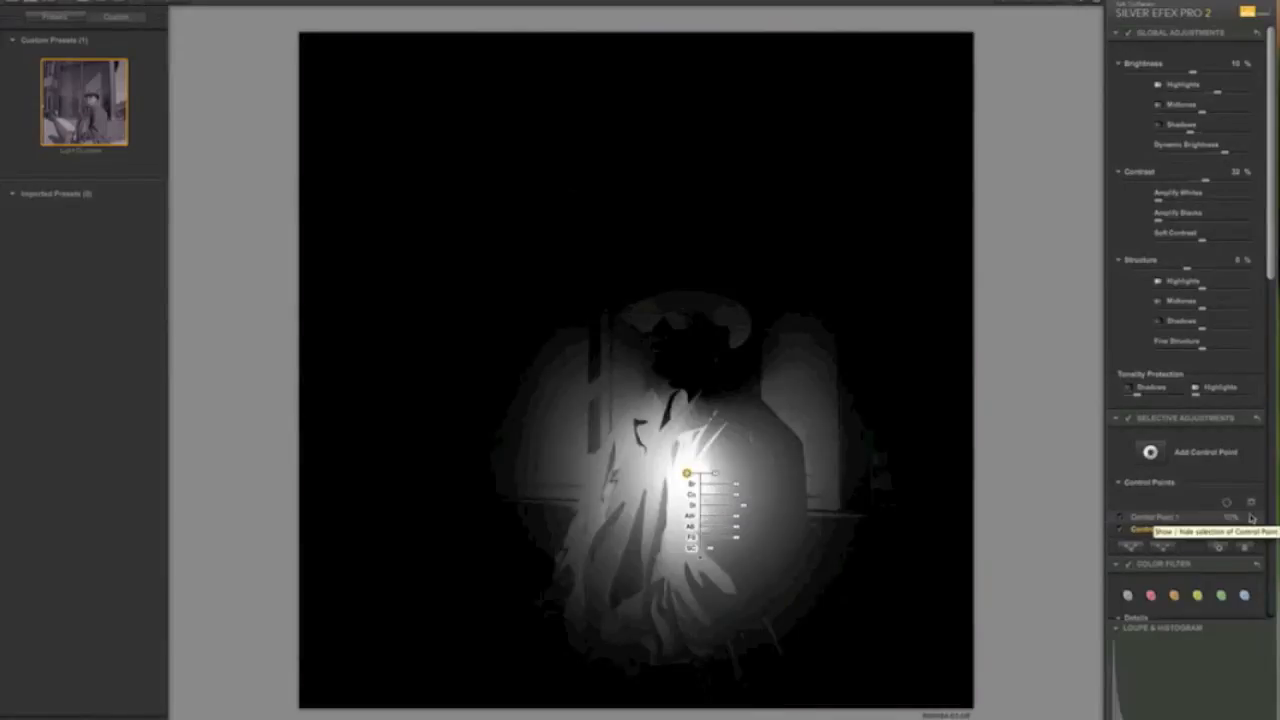
{"action": "left_click", "coordinate": [1251, 516]}
{"action": "left_click_drag", "start_coordinate": [686, 473], "coordinate": [705, 485]}
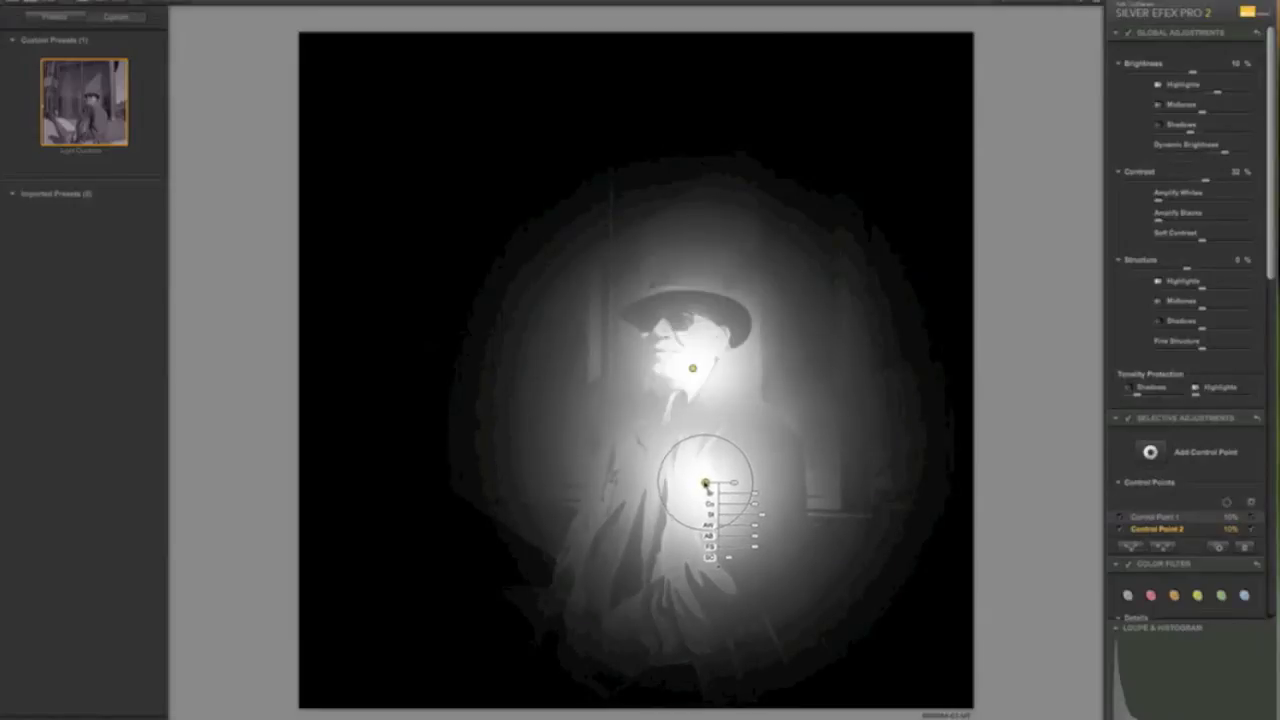
{"action": "left_click_drag", "start_coordinate": [738, 485], "coordinate": [734, 486]}
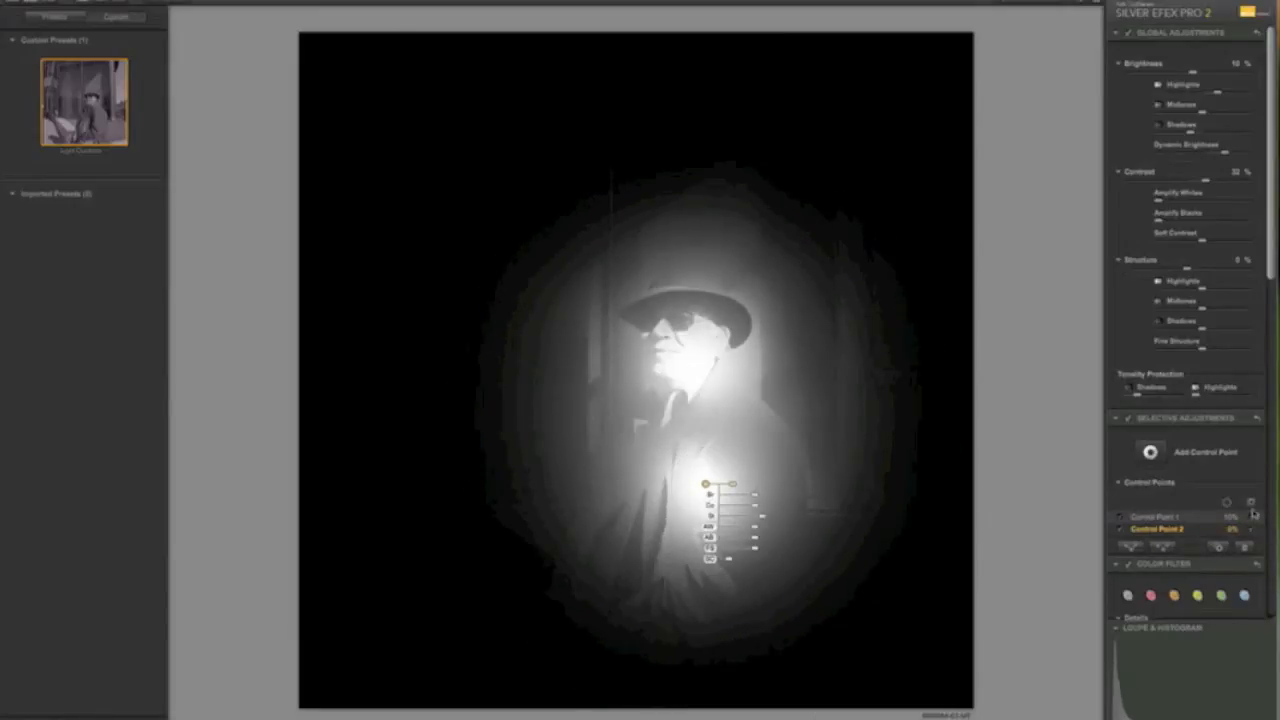
{"action": "left_click", "coordinate": [1222, 527]}
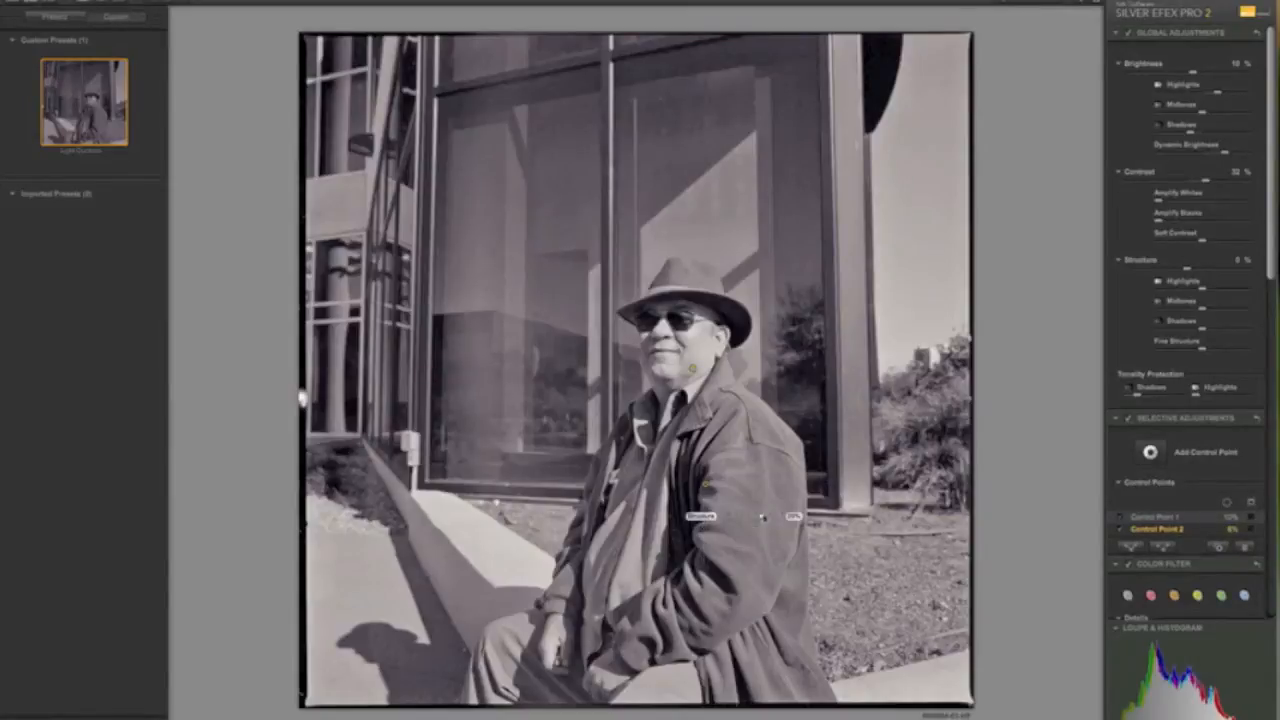
Reduce the Structure of the jacket's control point slightly
{"action": "left_click_drag", "start_coordinate": [762, 517], "coordinate": [762, 517]}
{"action": "left_click_drag", "start_coordinate": [762, 517], "coordinate": [762, 517]}
{"action": "left_click_drag", "start_coordinate": [760, 517], "coordinate": [760, 517]}
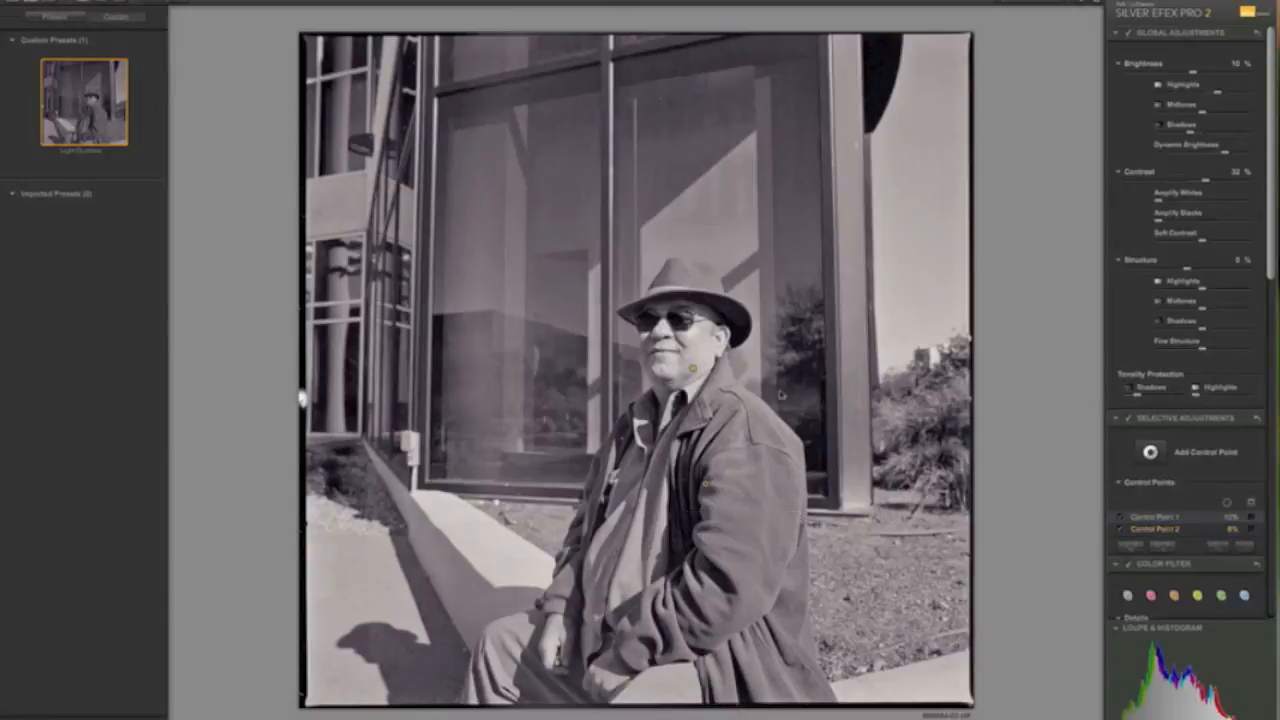
Compare the portrait with both control points applied against the original image
{"action": "left_click", "coordinate": [169, 16]}
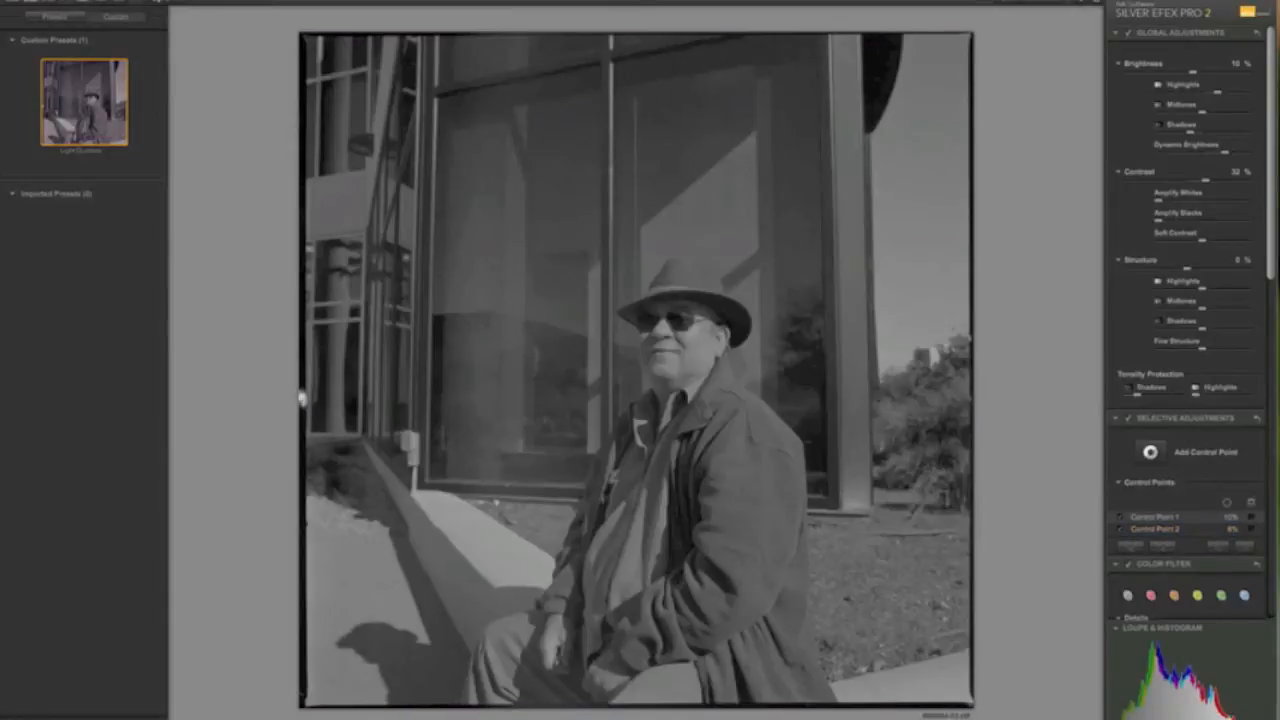
{"action": "left_click", "coordinate": [169, 16]}
{"action": "left_click", "coordinate": [169, 16]}
{"action": "left_click", "coordinate": [169, 16]}
{"action": "left_click", "coordinate": [169, 16]}
{"action": "left_click", "coordinate": [169, 16]}
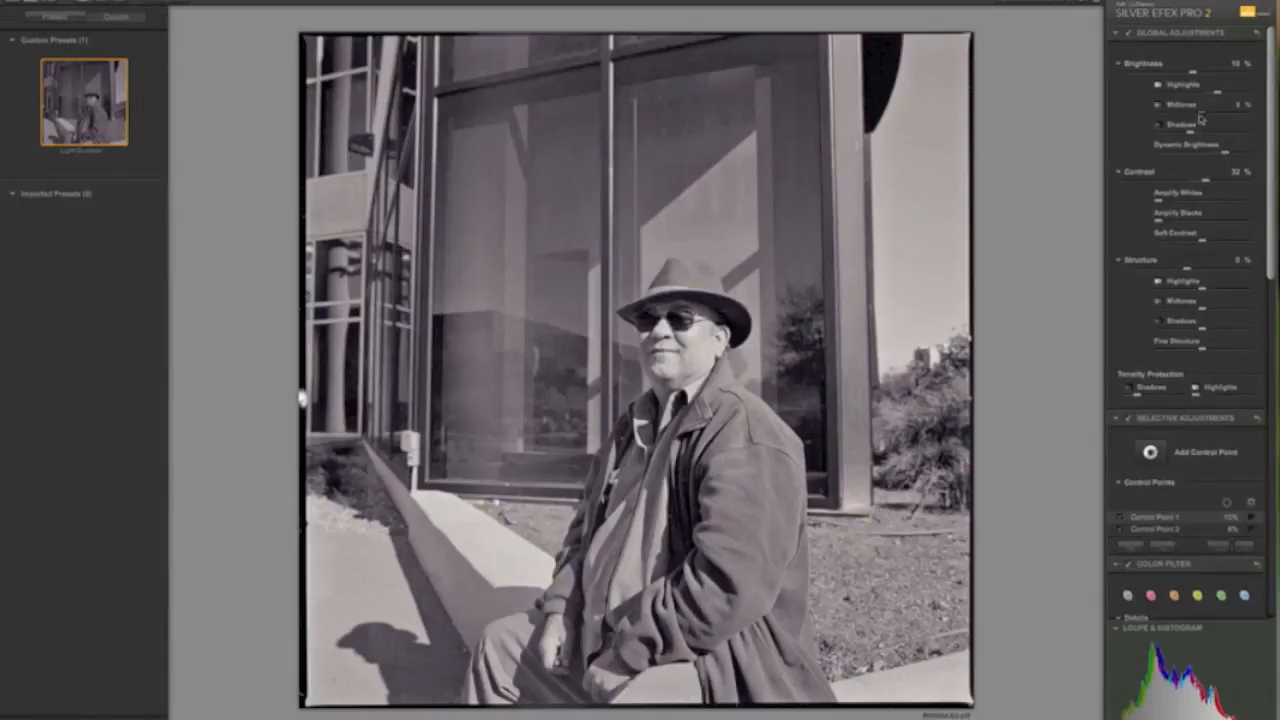
Try a slight midtone brightness increase, and reposition the second control point slightly on the jacket
{"action": "left_click_drag", "start_coordinate": [1204, 117], "coordinate": [1207, 117]}
{"action": "left_click", "coordinate": [705, 488]}
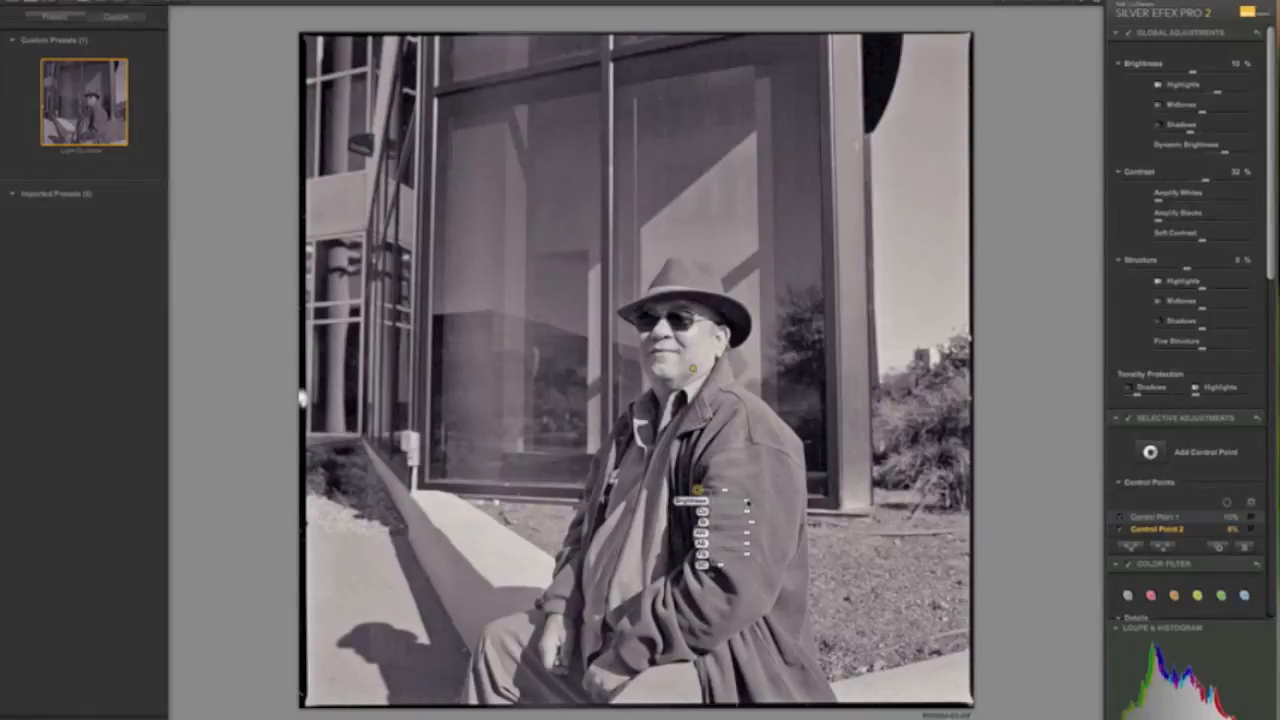
{"action": "left_click", "coordinate": [760, 423]}
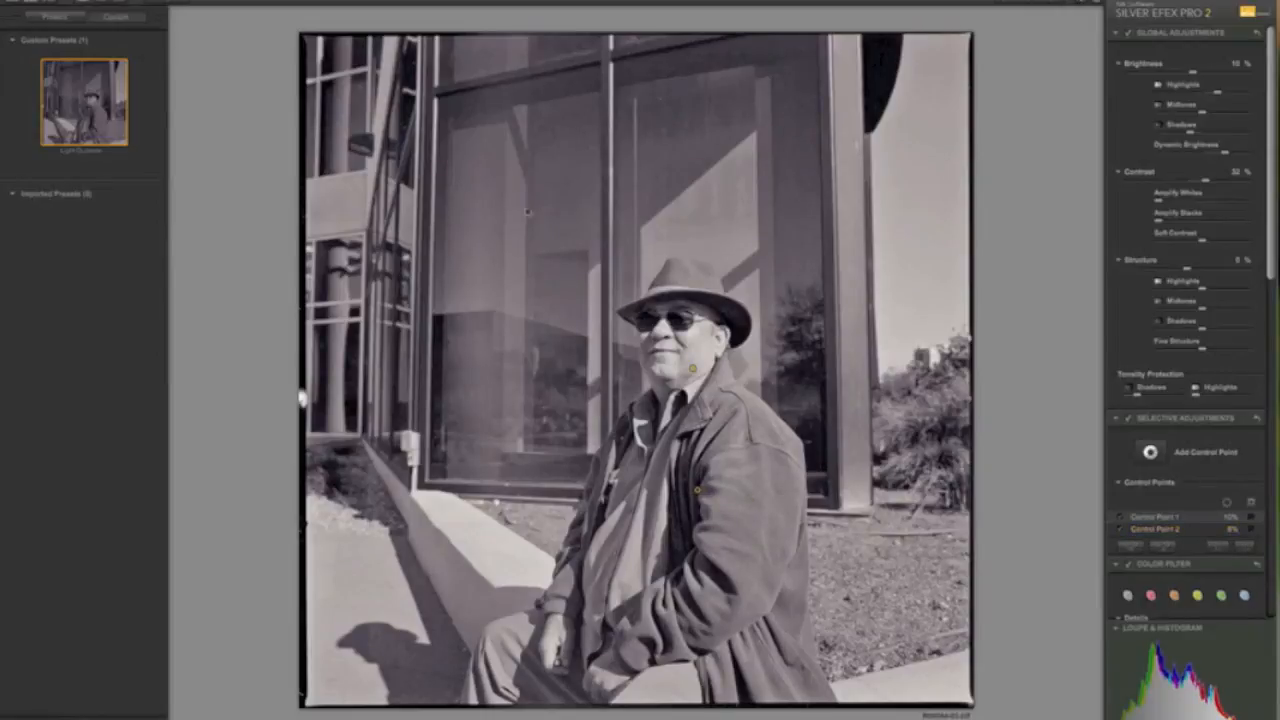
Check the result against the original once more and save the edited image
{"action": "left_click", "coordinate": [174, 2]}
{"action": "left_click", "coordinate": [1236, 718]}
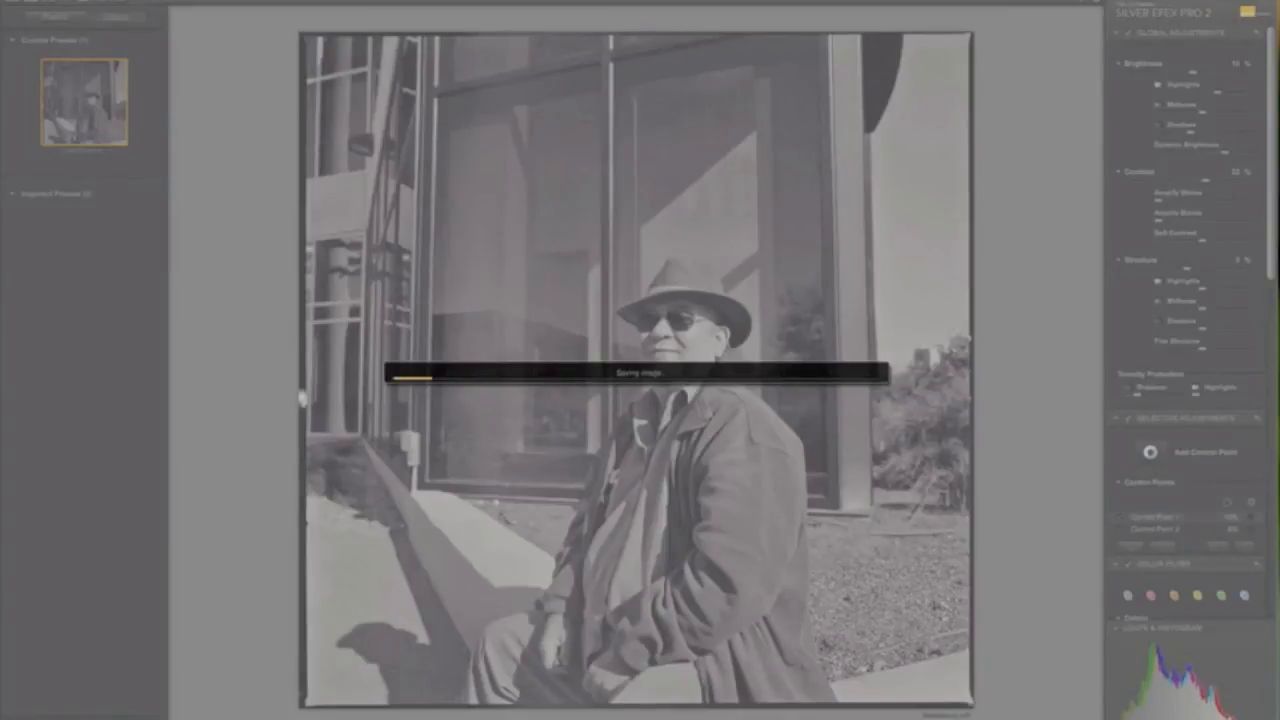